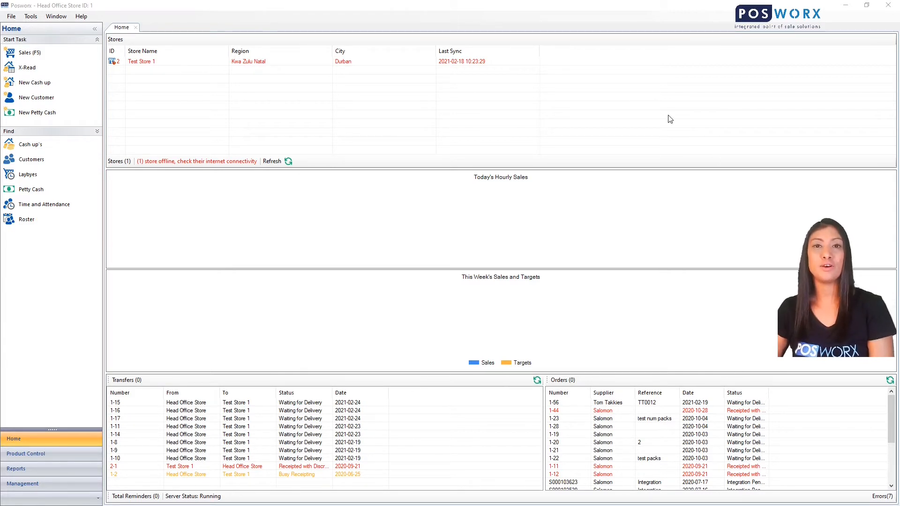
- Start a new goods receipt for supplier Jeans Co with the reference JC01223
{"action": "left_click", "coordinate": [33, 455]}
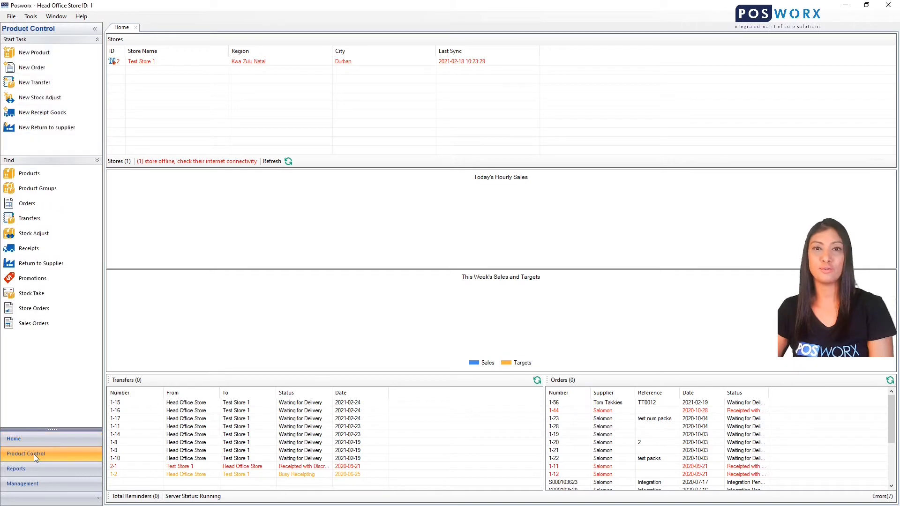
{"action": "left_click", "coordinate": [35, 252]}
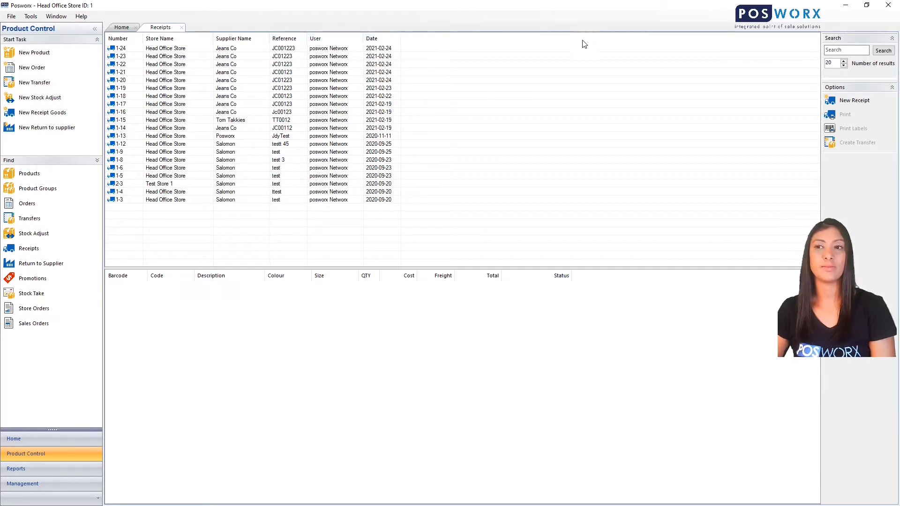
{"action": "left_click", "coordinate": [855, 100]}
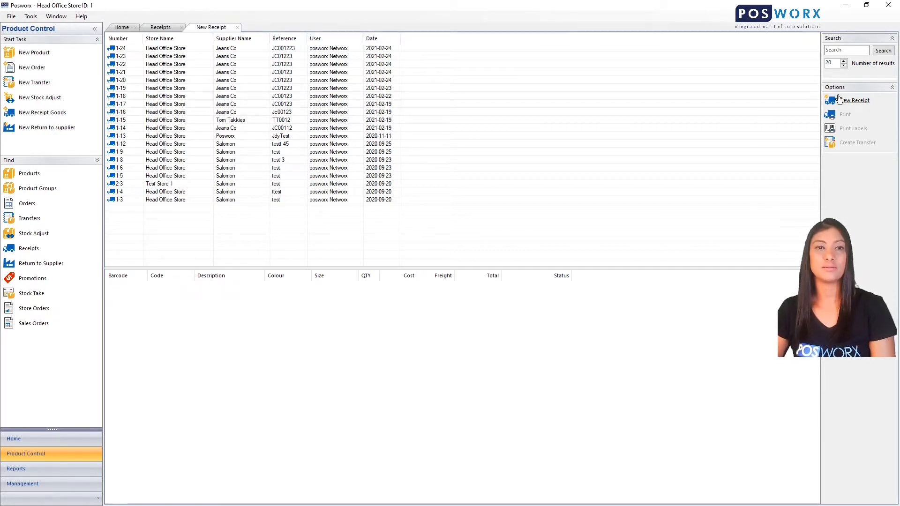
{"action": "left_click", "coordinate": [218, 41]}
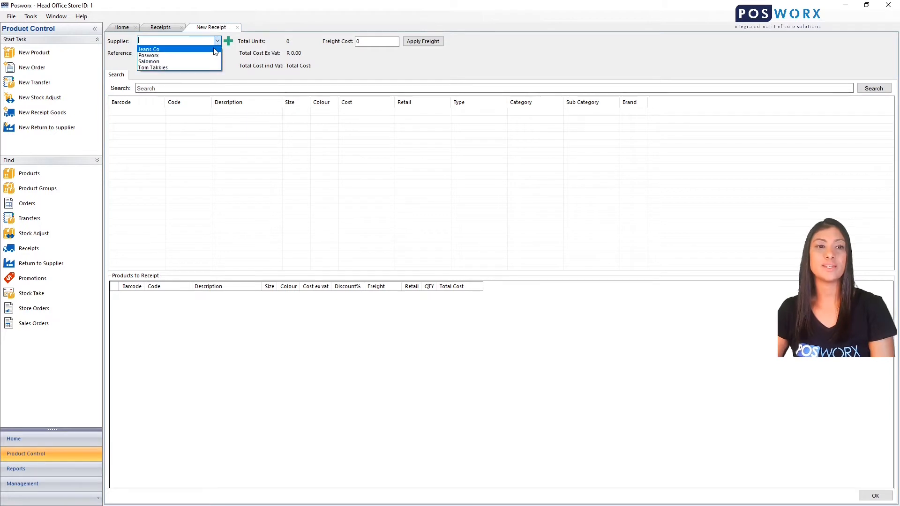
{"action": "left_click", "coordinate": [211, 54]}
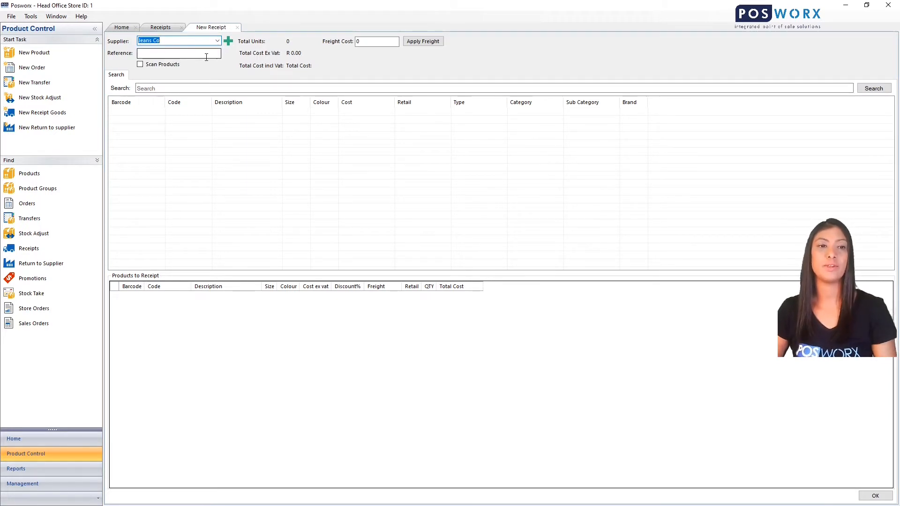
{"action": "left_click", "coordinate": [207, 55]}
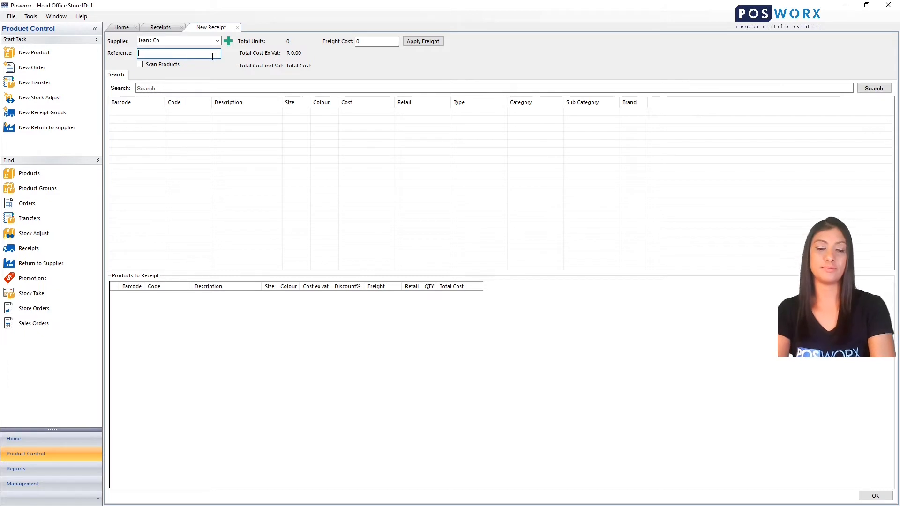
{"action": "type", "text": "JC"}
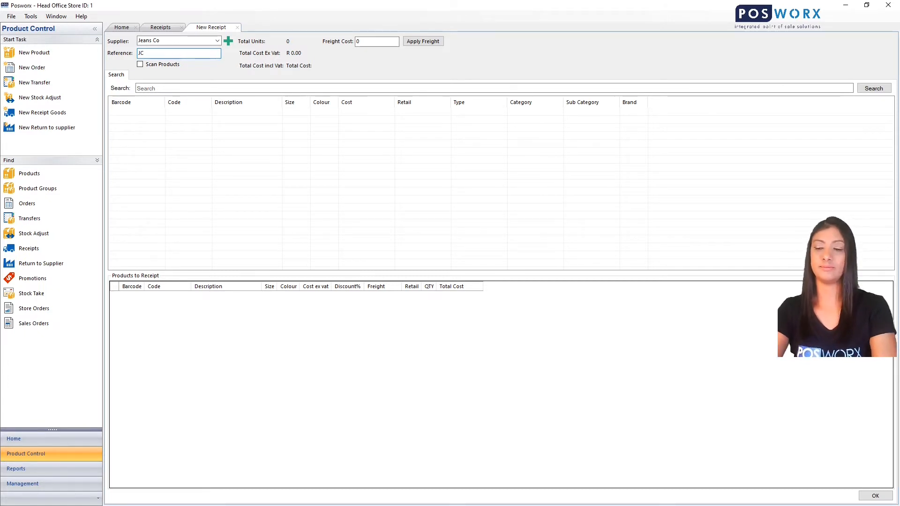
{"action": "type", "text": "01223"}
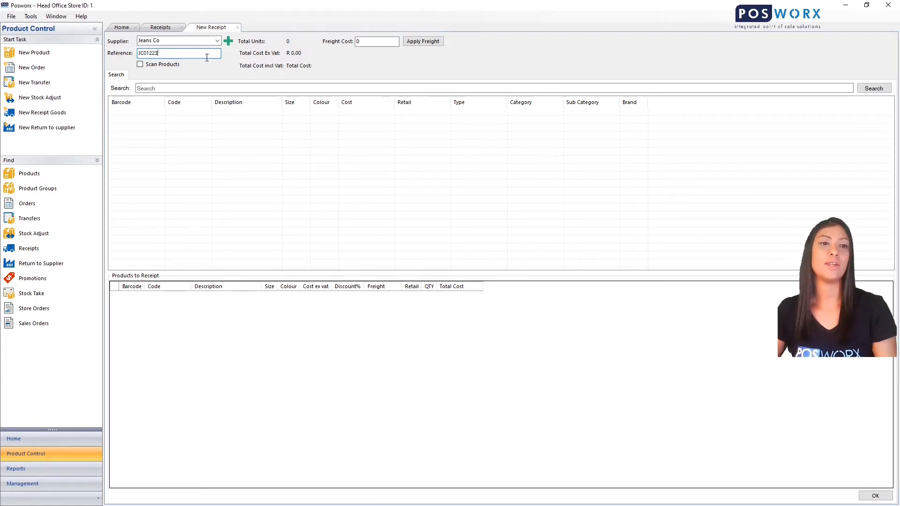
{"action": "left_click", "coordinate": [140, 64]}
{"action": "left_click", "coordinate": [142, 88]}
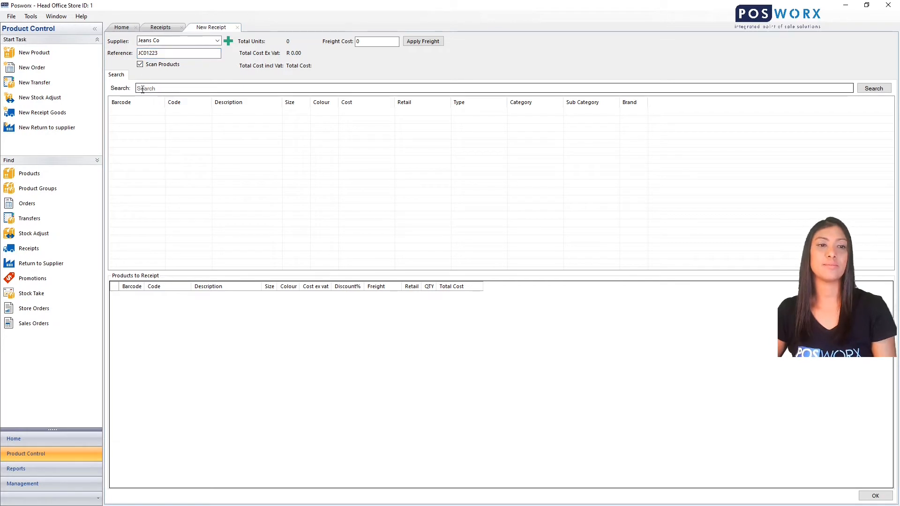
{"action": "left_click", "coordinate": [143, 89]}
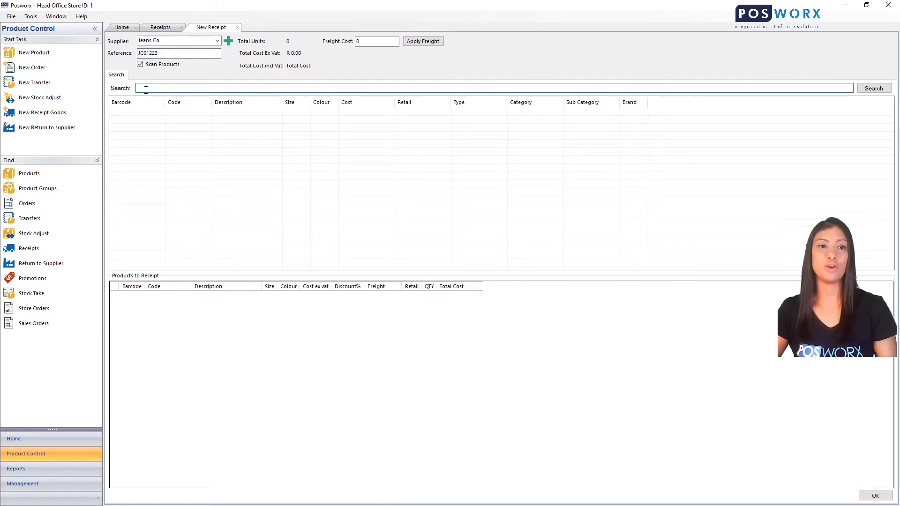
{"action": "type", "text": "2102000000076"}
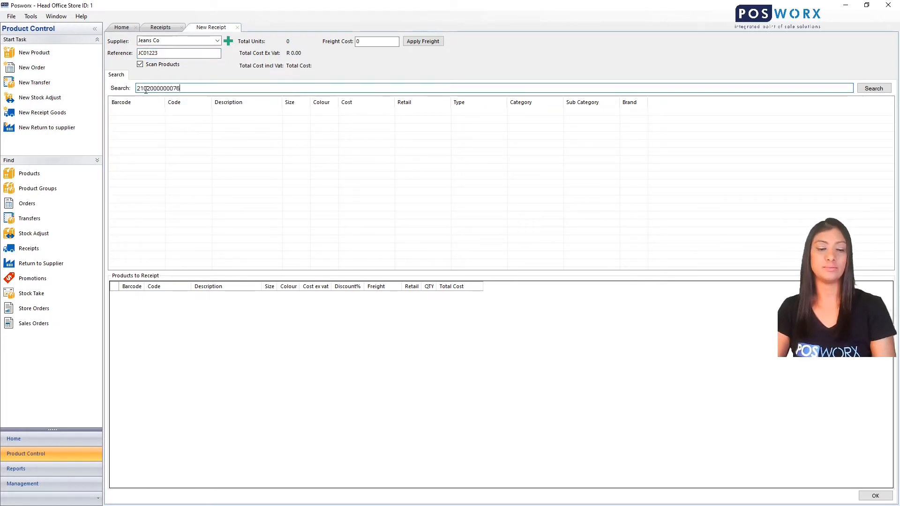
{"action": "key", "text": "Return"}
{"action": "type", "text": "2102000000075"}
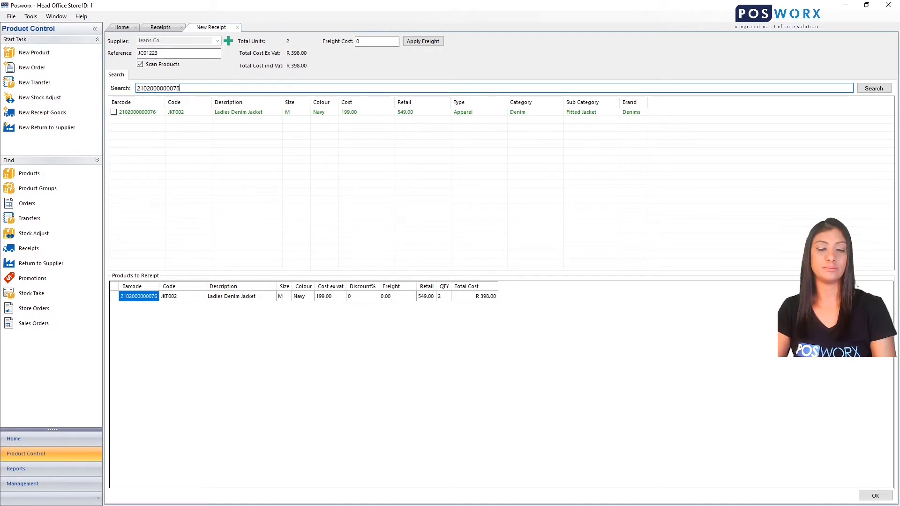
{"action": "key", "text": "Return"}
{"action": "type", "text": "2102000000078"}
{"action": "key", "text": "Return"}
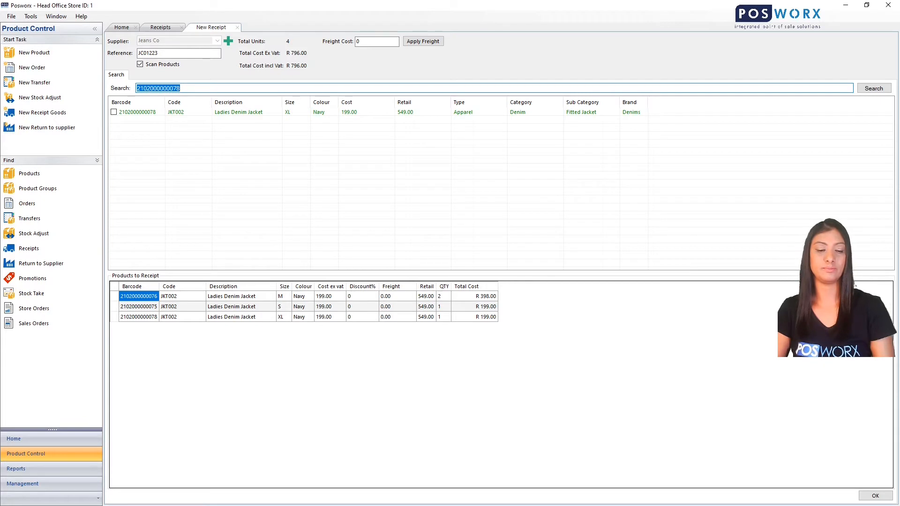
{"action": "type", "text": "2102000000071"}
{"action": "key", "text": "Return"}
{"action": "type", "text": "2102000000074"}
{"action": "key", "text": "Return"}
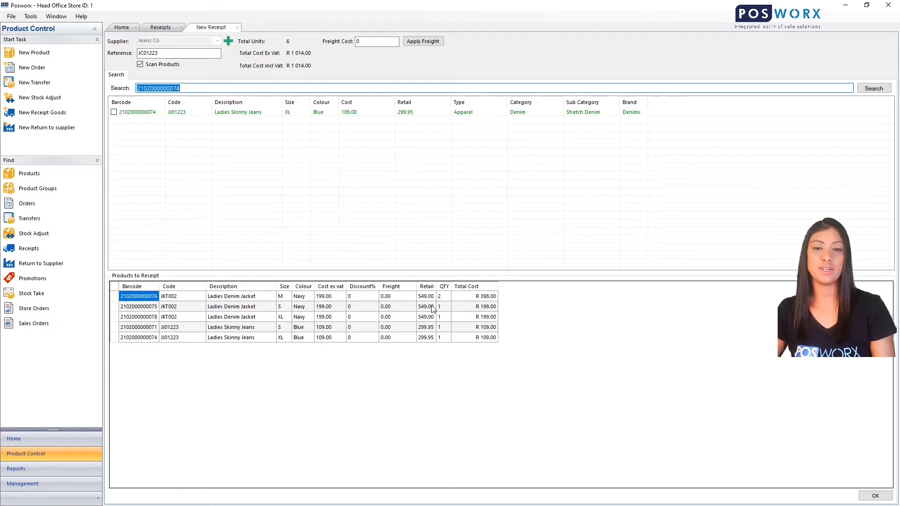
{"action": "left_click", "coordinate": [445, 298]}
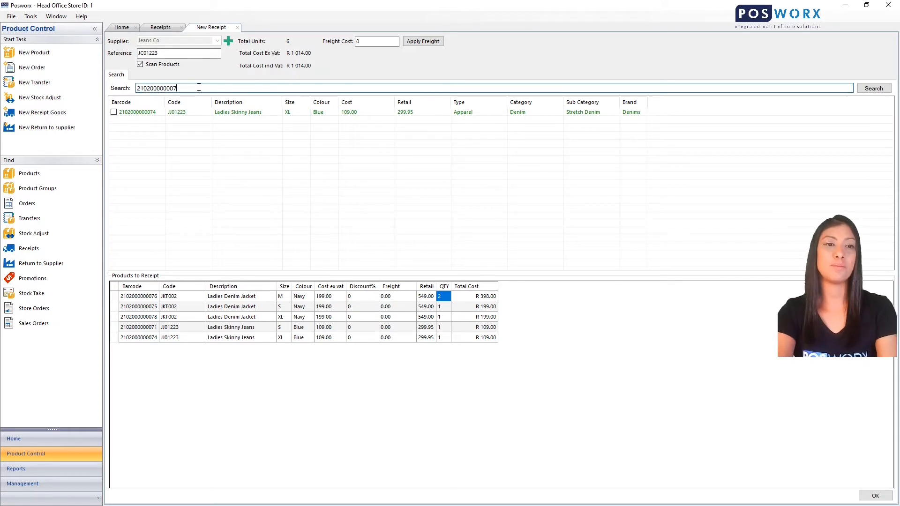
- Replace the scanned barcode in the product search with the word jeans
{"action": "key", "text": "BackSpace"}
{"action": "key", "text": "BackSpace"}
{"action": "key", "text": "BackSpace"}
{"action": "key", "text": "BackSpace"}
{"action": "key", "text": "BackSpace"}
{"action": "key", "text": "BackSpace"}
{"action": "key", "text": "BackSpace"}
{"action": "key", "text": "BackSpace"}
{"action": "key", "text": "BackSpace"}
{"action": "key", "text": "BackSpace"}
{"action": "key", "text": "BackSpace"}
{"action": "key", "text": "BackSpace"}
{"action": "key", "text": "BackSpace"}
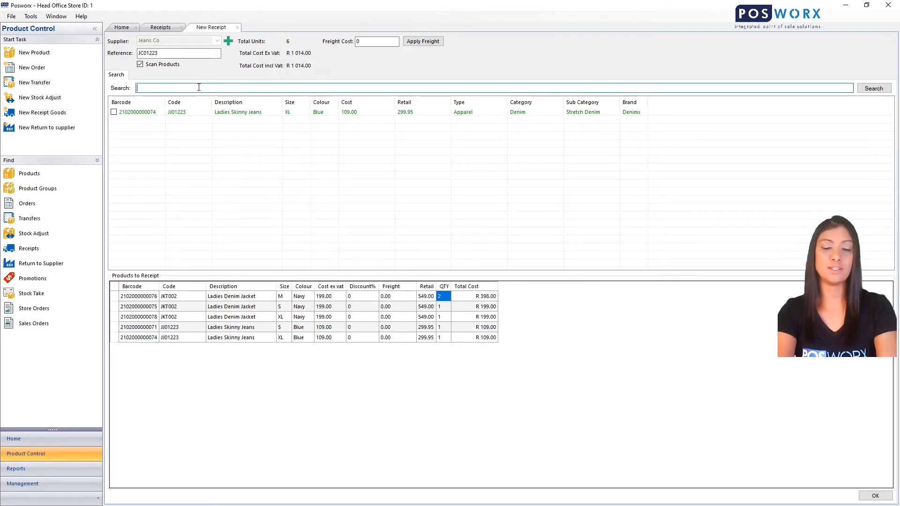
{"action": "type", "text": "jeans"}
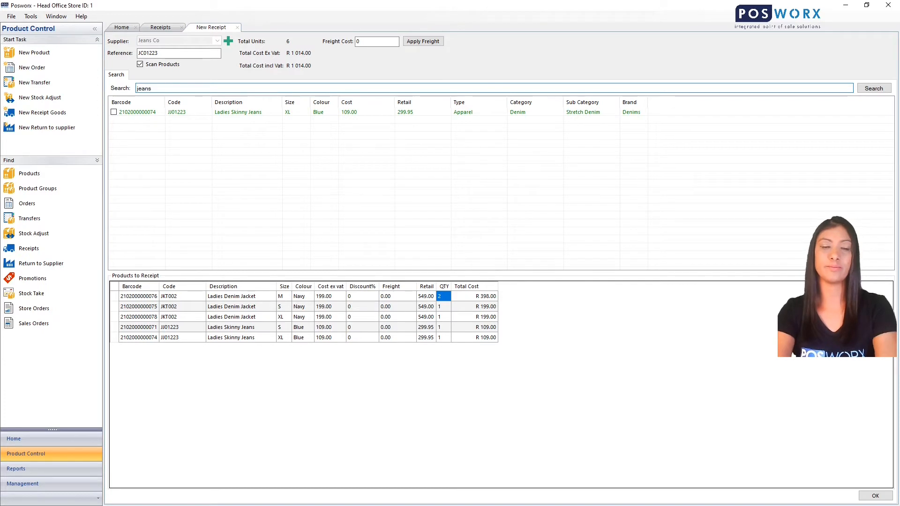
- Add the S, M, L and XL Ladies Skinny Jeans from the search results to the products to receipt
{"action": "left_click", "coordinate": [113, 112]}
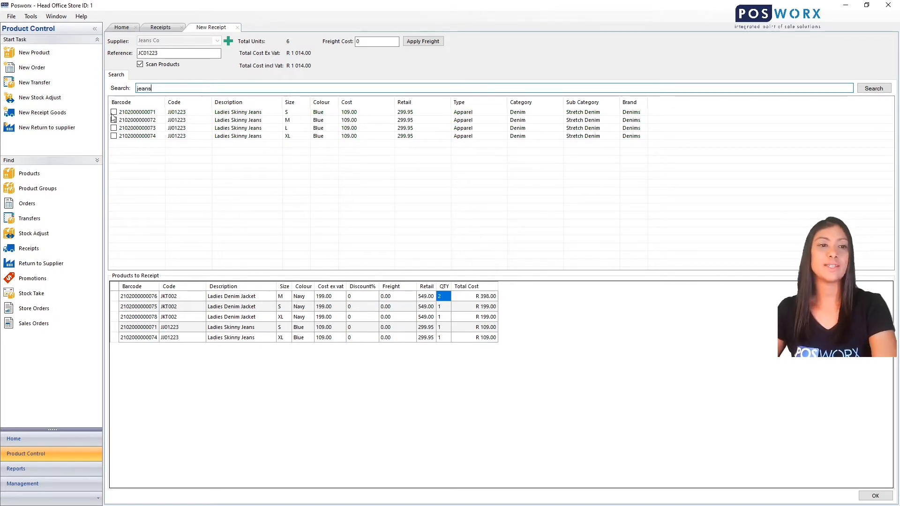
{"action": "left_click", "coordinate": [113, 120]}
{"action": "left_click", "coordinate": [113, 128]}
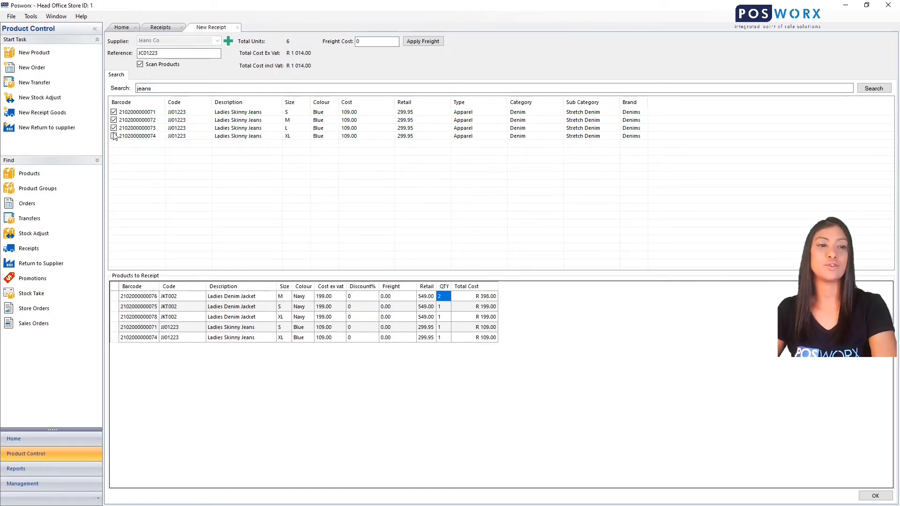
{"action": "left_click", "coordinate": [114, 136]}
{"action": "left_click", "coordinate": [132, 111]}
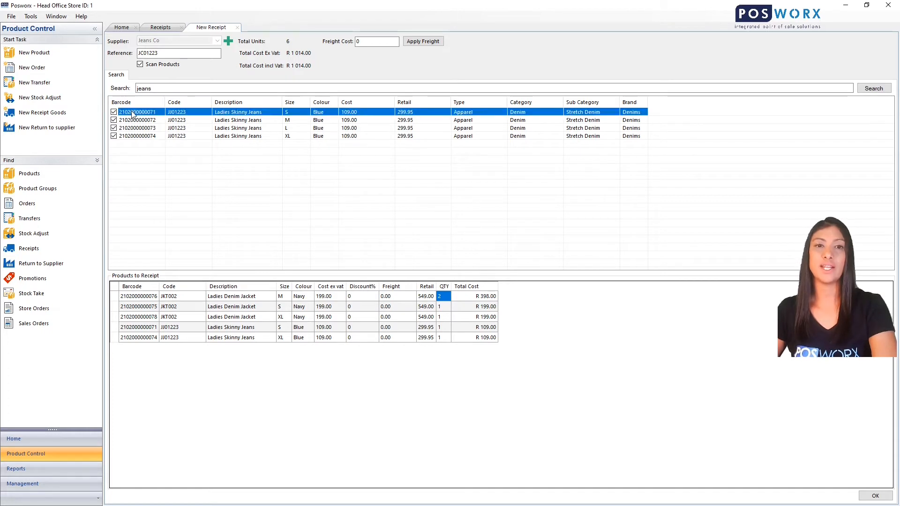
{"action": "right_click", "coordinate": [131, 111]}
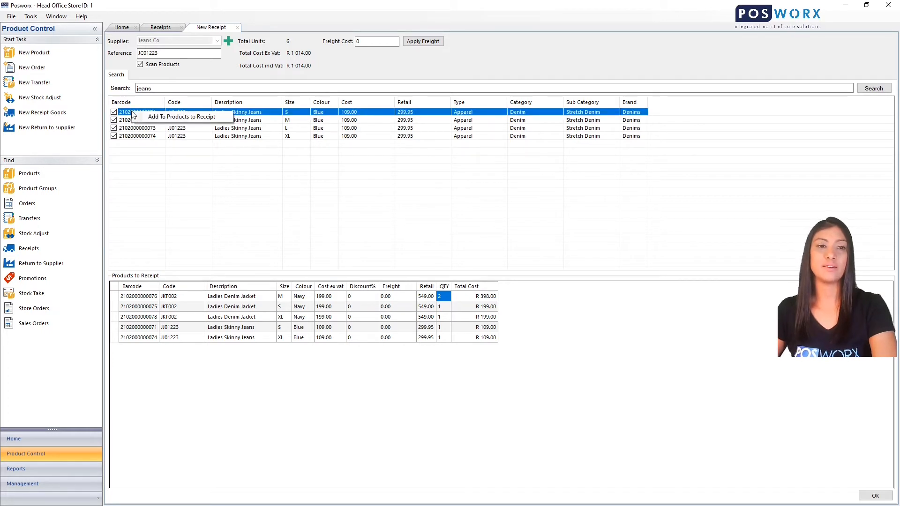
{"action": "left_click", "coordinate": [163, 117]}
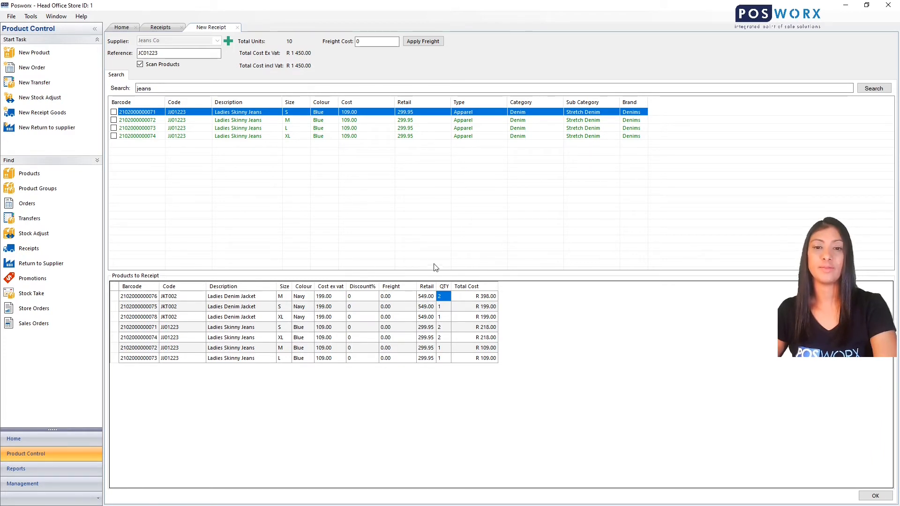
- Set the quantity of the Ladies Denim Jacket lines in sizes M, S and XL to 10 each
{"action": "left_click", "coordinate": [450, 296]}
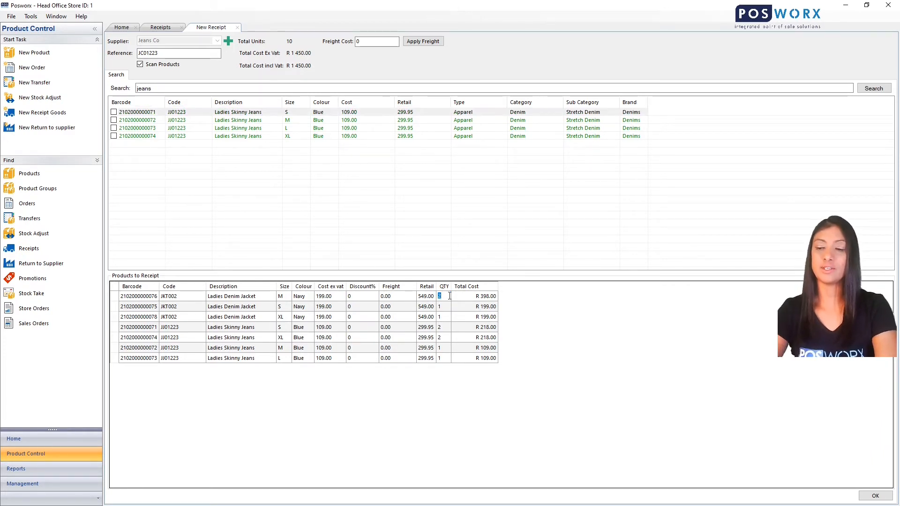
{"action": "type", "text": "10"}
{"action": "key", "text": "Down"}
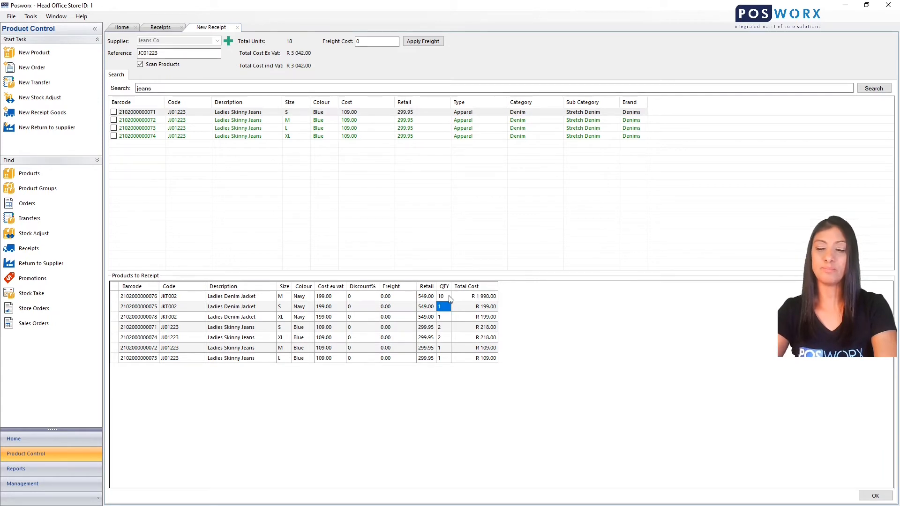
{"action": "type", "text": "10"}
{"action": "key", "text": "Down"}
{"action": "type", "text": "10"}
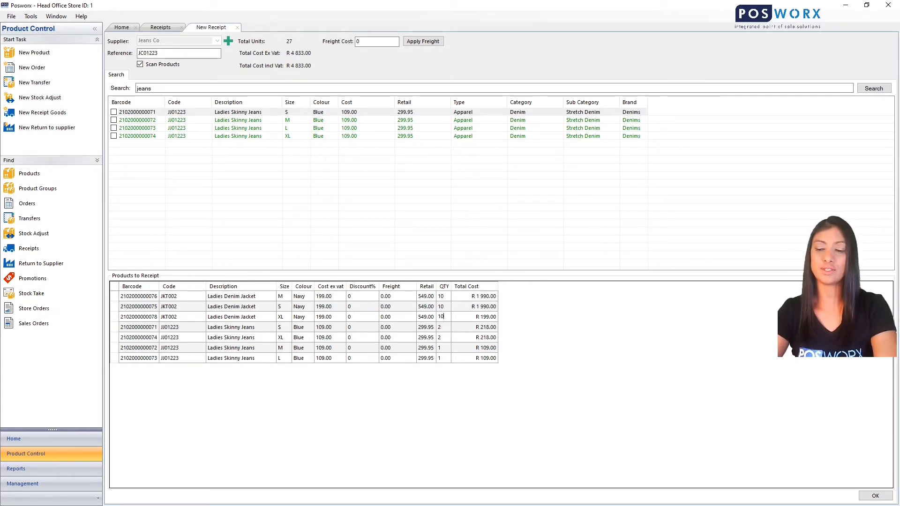
- Set the quantity of all four Ladies Skinny Jeans lines to 10 each
{"action": "key", "text": "Down"}
{"action": "type", "text": "10"}
{"action": "key", "text": "Down"}
{"action": "type", "text": "10"}
{"action": "key", "text": "Down"}
{"action": "type", "text": "10"}
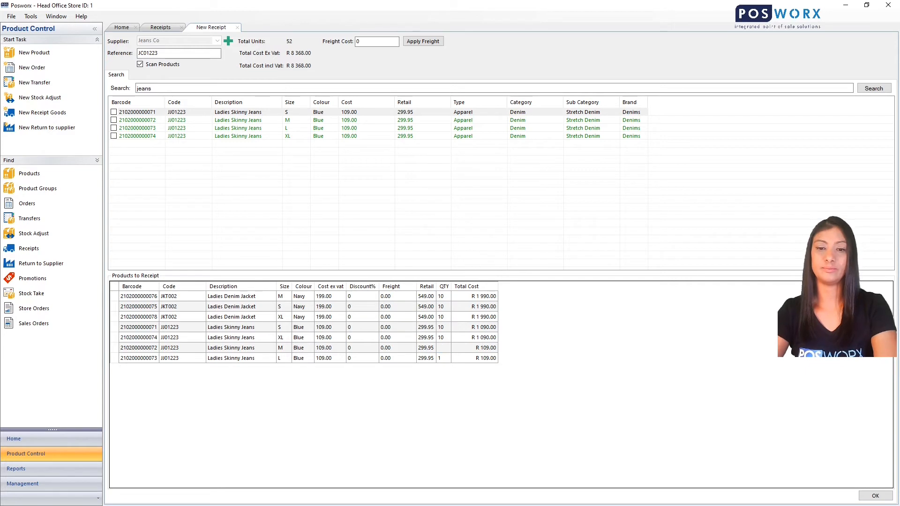
{"action": "key", "text": "Down"}
{"action": "type", "text": "10"}
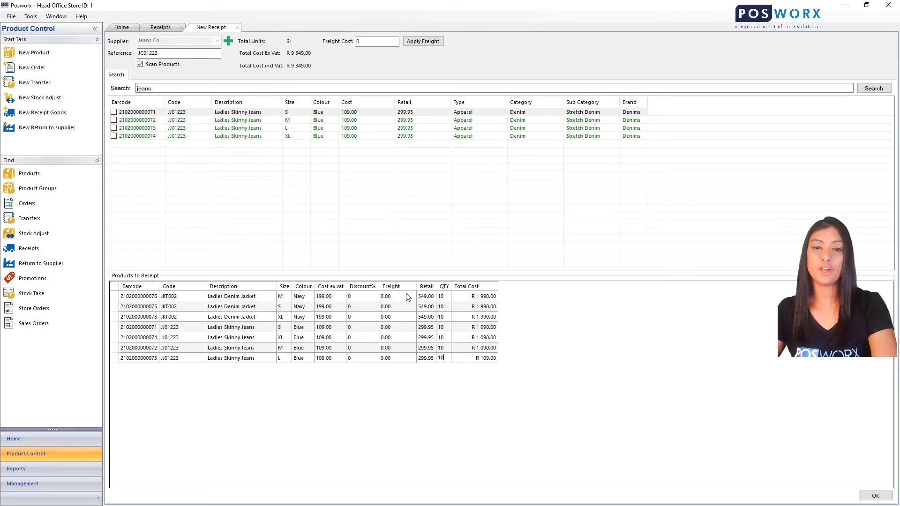
- Apply a freight cost of 120 to the products on the receipt
{"action": "left_click", "coordinate": [363, 42]}
{"action": "type", "text": "120"}
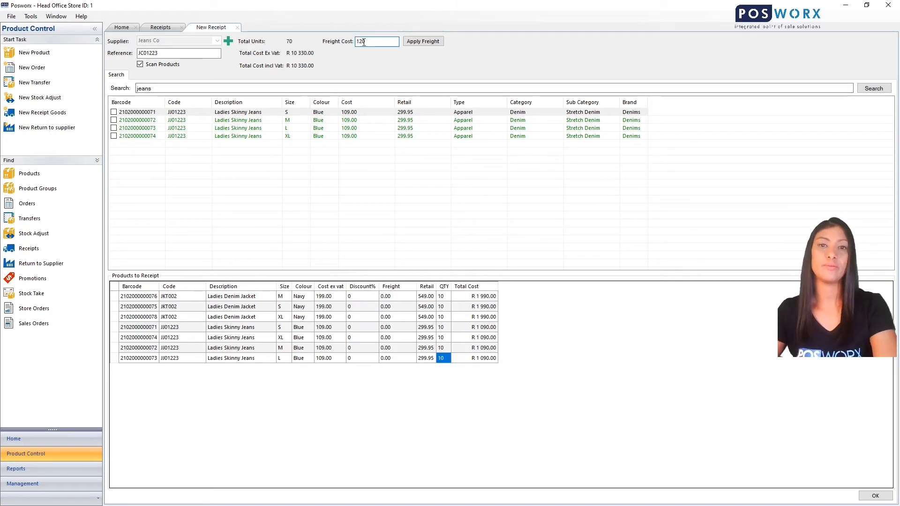
{"action": "left_click", "coordinate": [421, 43]}
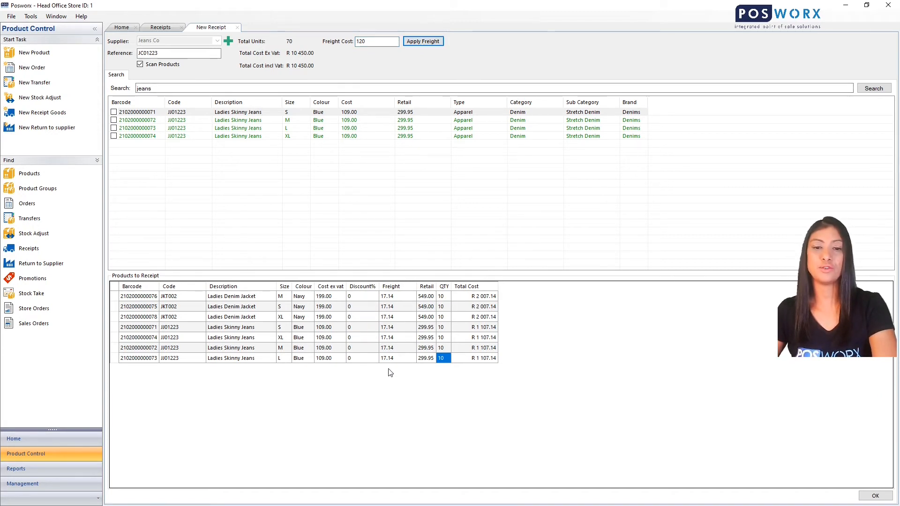
- Apply a 5% discount to the size M Ladies Denim Jacket and set its discount percentage back to 0
{"action": "left_click", "coordinate": [362, 299]}
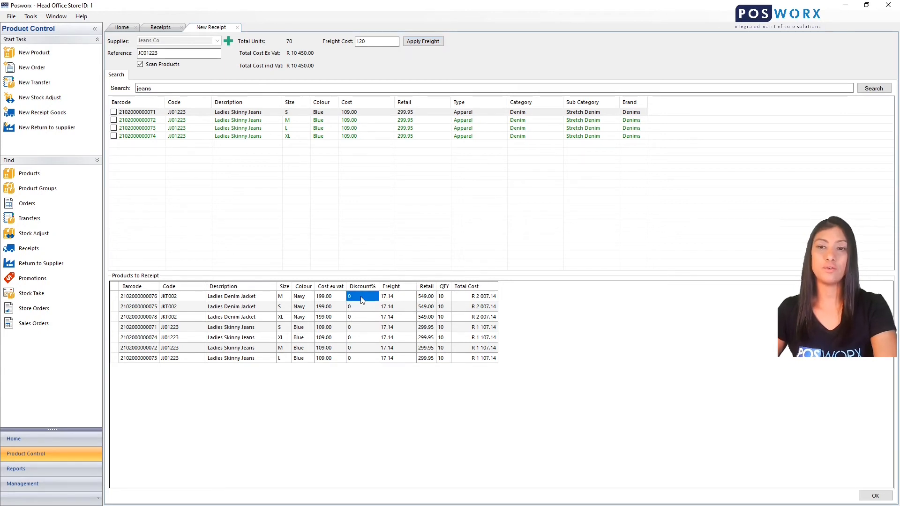
{"action": "type", "text": "5"}
{"action": "key", "text": "Return"}
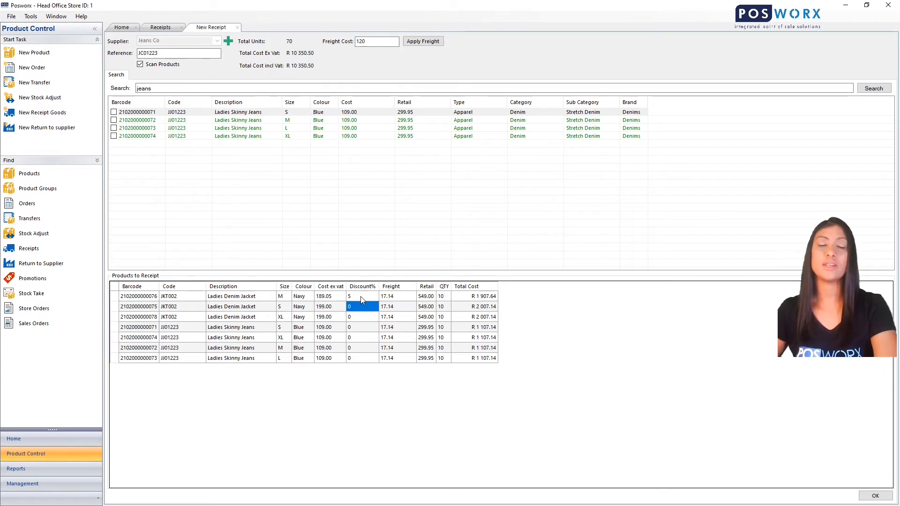
{"action": "left_click", "coordinate": [361, 297]}
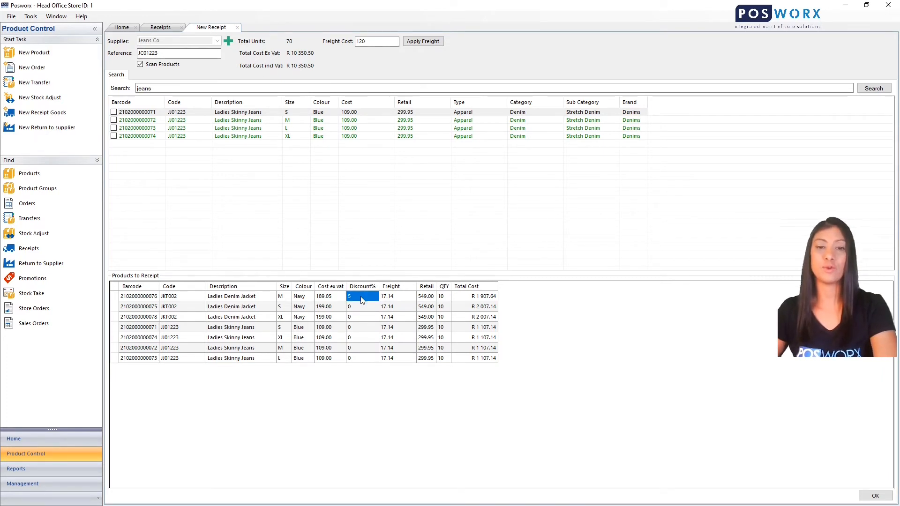
{"action": "type", "text": "0"}
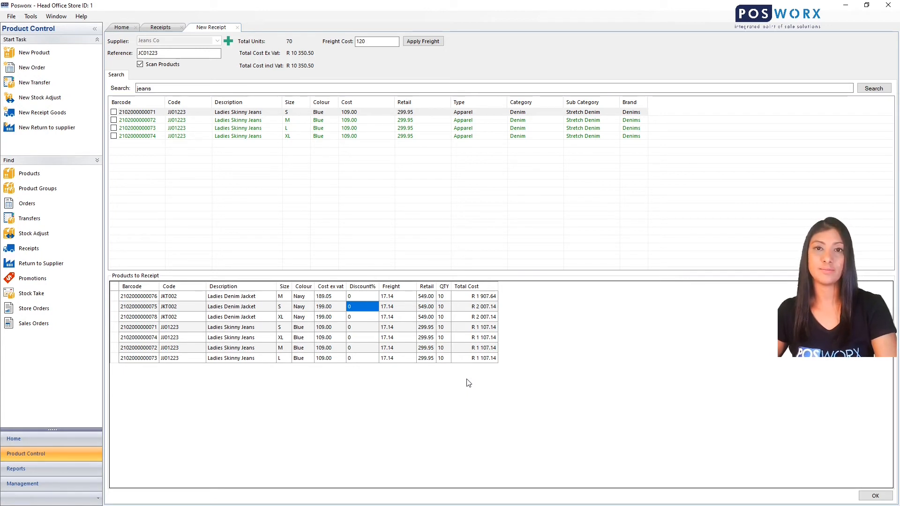
- Finalise the new Jeans Co receipt and confirm that it is complete
{"action": "left_click", "coordinate": [882, 498]}
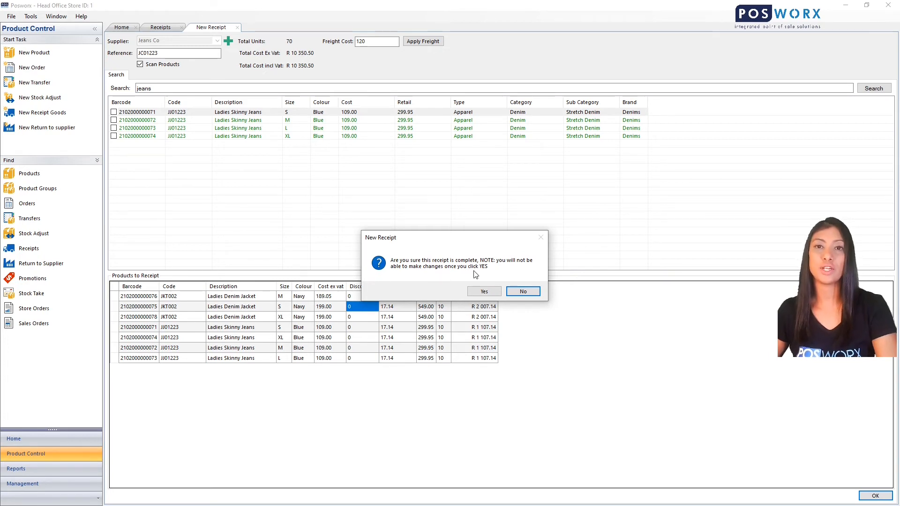
{"action": "left_click", "coordinate": [483, 291]}
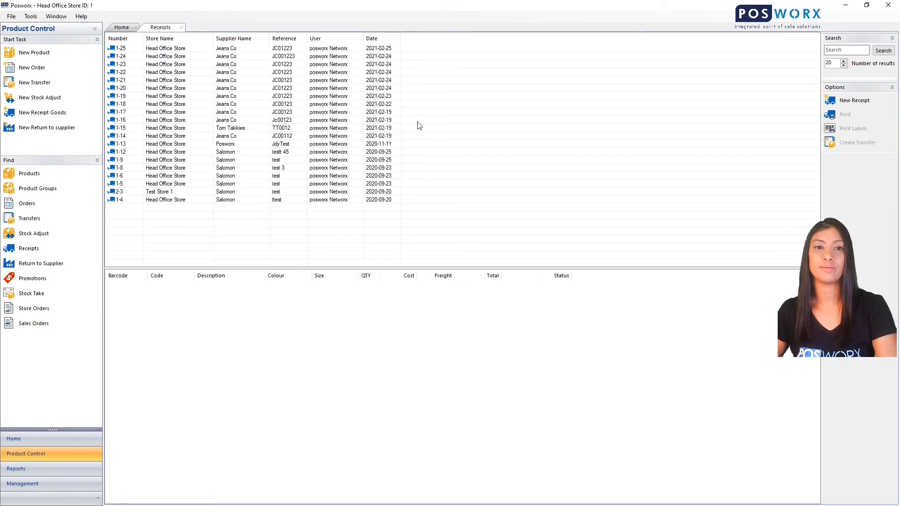
- Preview the printable report of the newest Jeans Co receipt and close it
{"action": "left_click", "coordinate": [293, 48]}
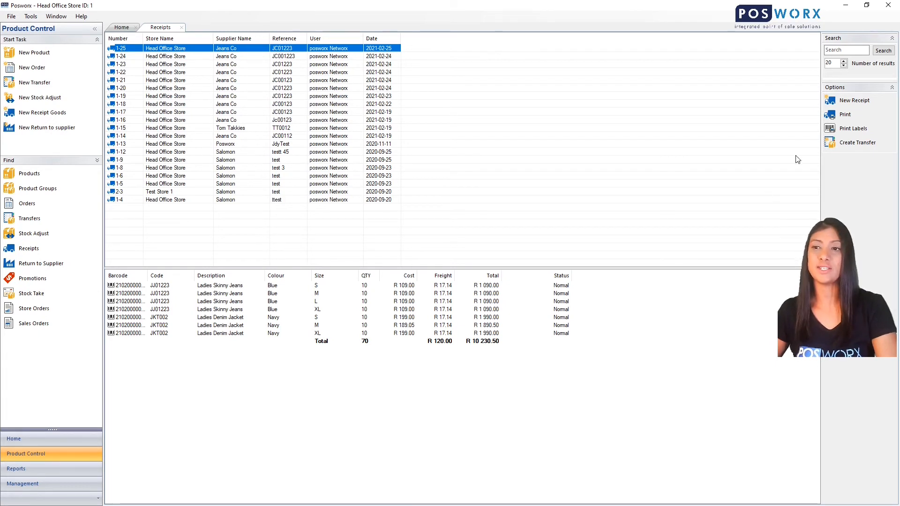
{"action": "left_click", "coordinate": [826, 123]}
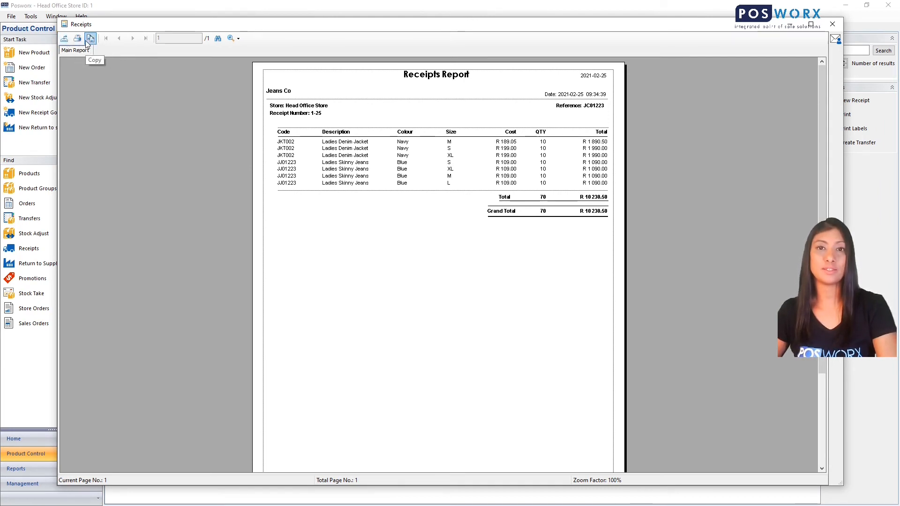
{"action": "left_click", "coordinate": [833, 24]}
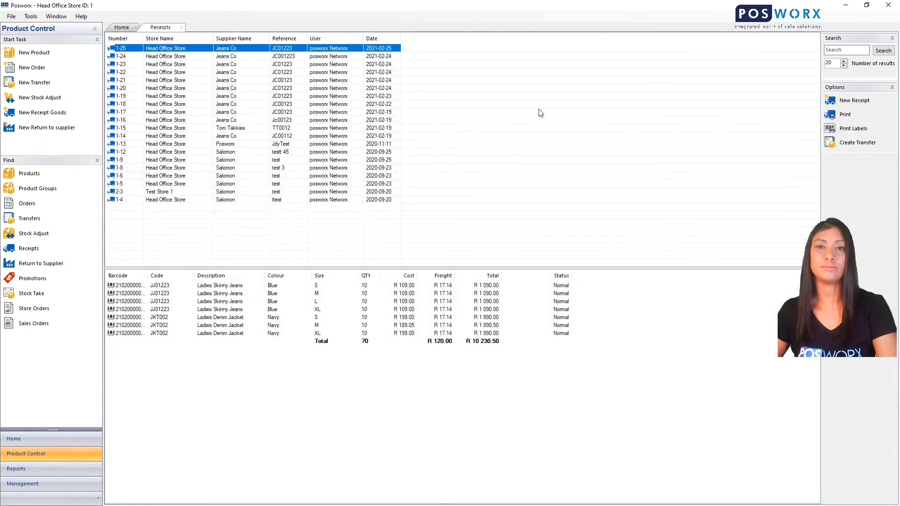
- Print all product labels for the newest Jeans Co receipt
{"action": "left_click", "coordinate": [849, 129]}
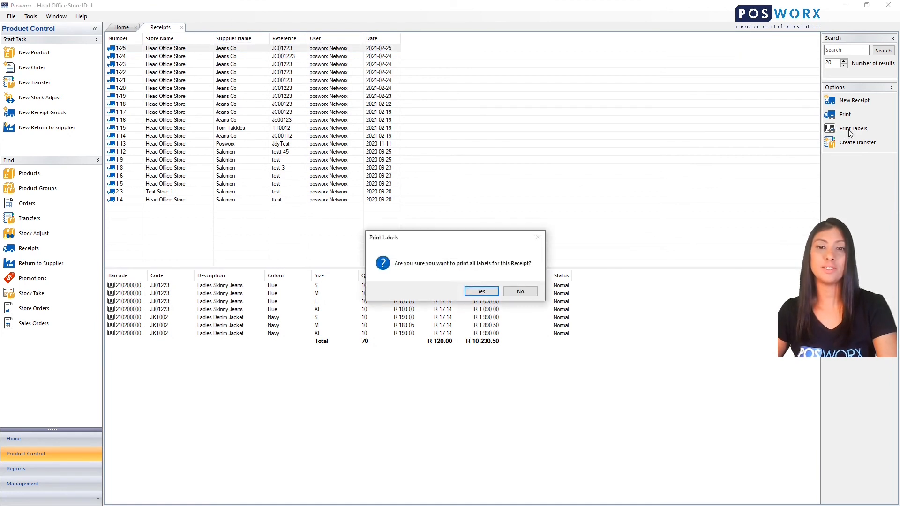
{"action": "left_click", "coordinate": [478, 292]}
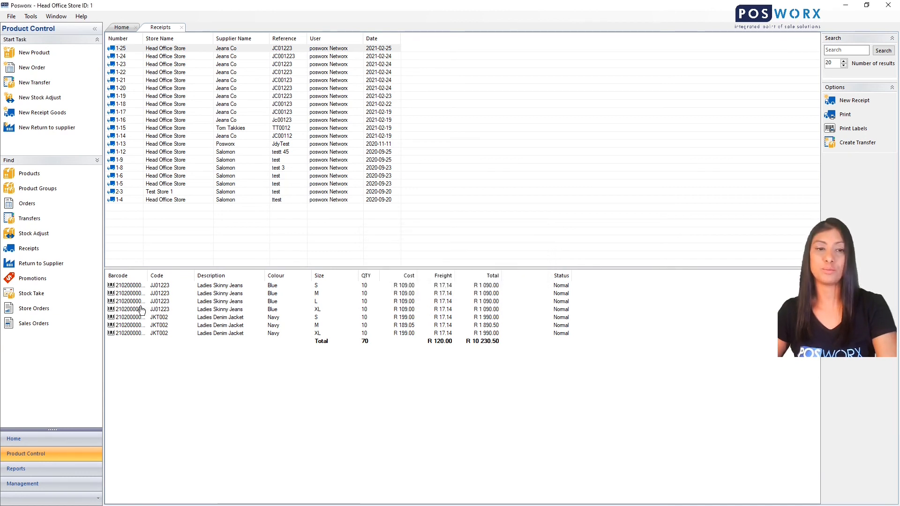